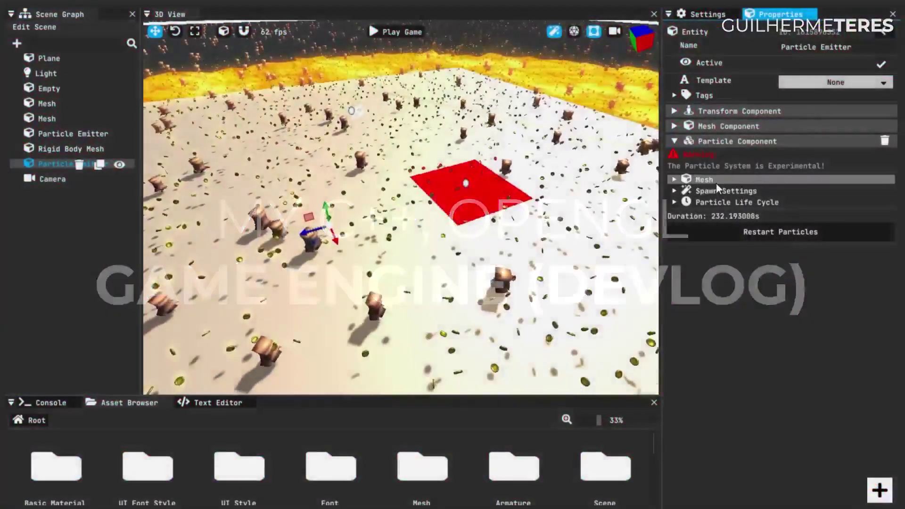
Set the selected particle emitter's spawn area to 10 in X and 10 in Y, and restart its particles.
click(712, 182)
click(710, 183)
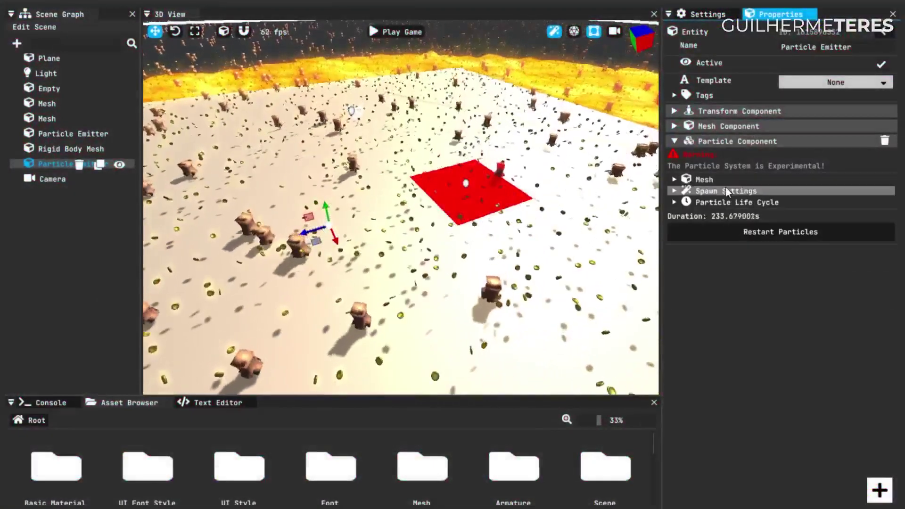
click(727, 189)
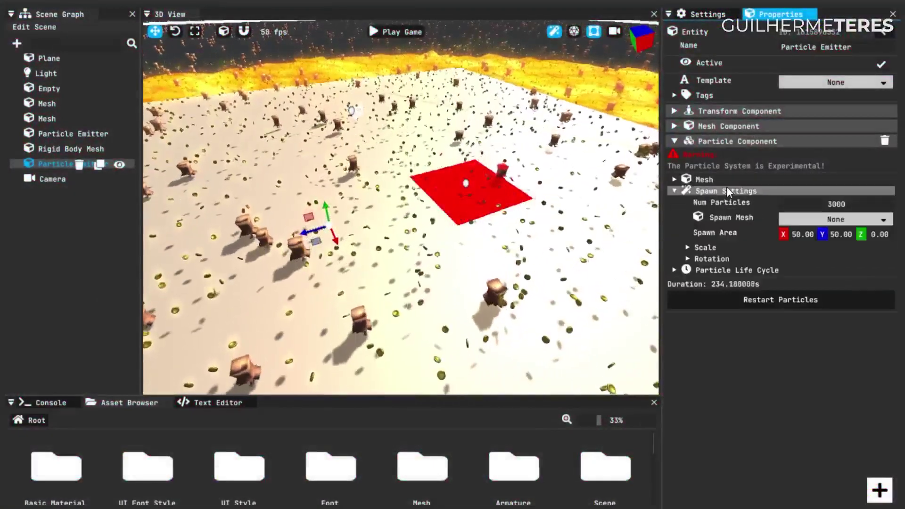
double_click(799, 233)
text(10)
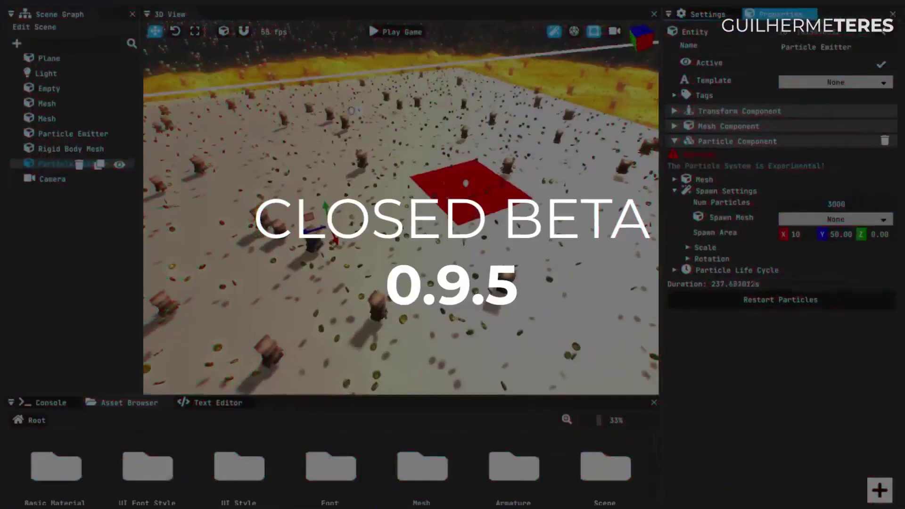
key(Tab)
text(10)
key(Return)
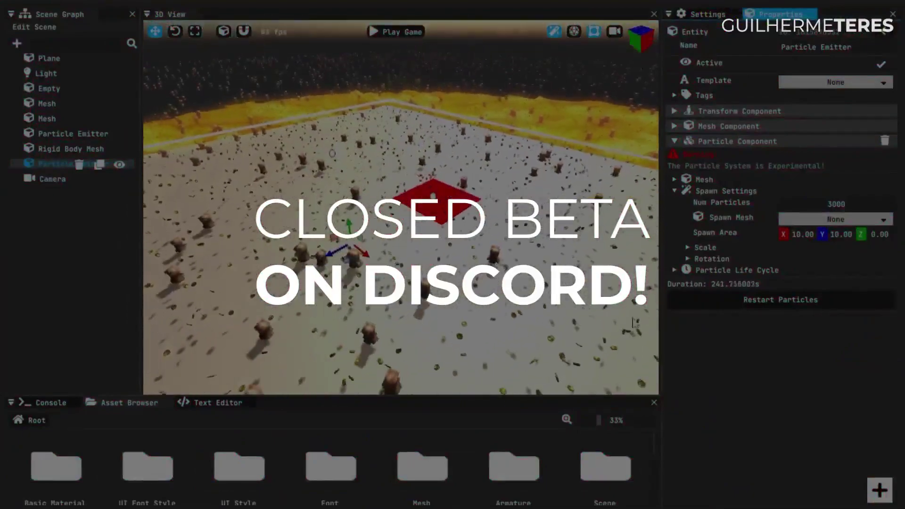
click(762, 297)
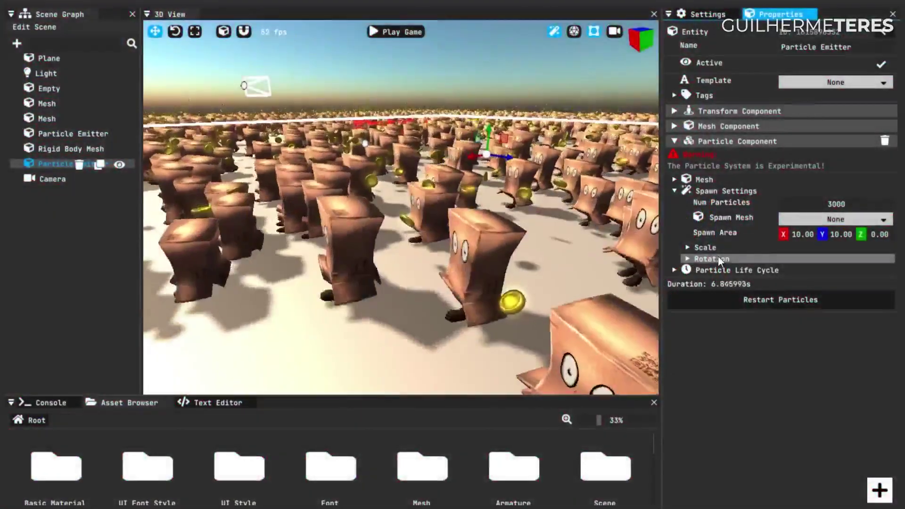
click(727, 258)
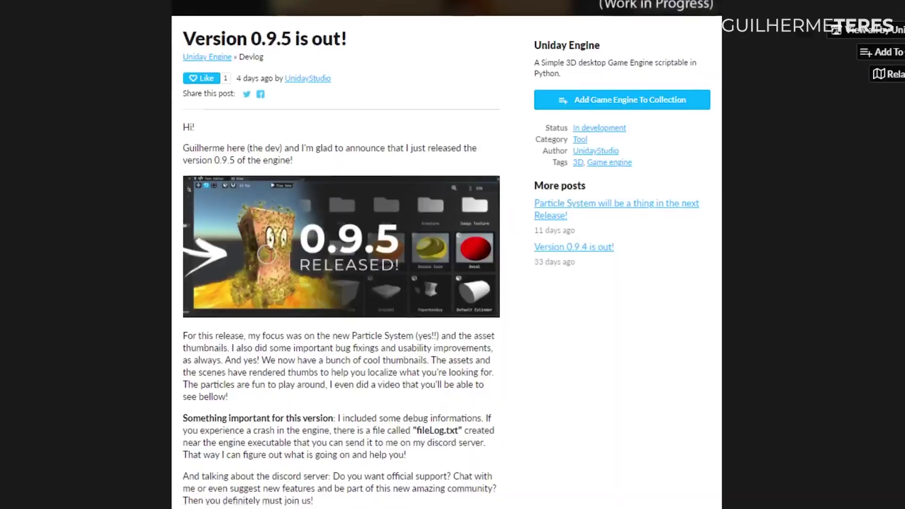
Read through the version 0.9.5 release notes, from the introduction to the major features and minor improvements.
scroll(453, 254, down, 2)
scroll(337, 255, down, 7)
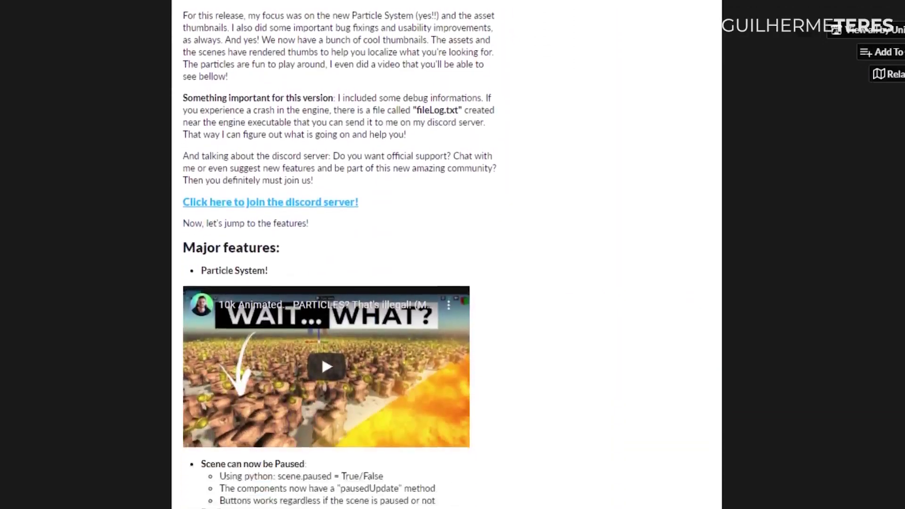
scroll(336, 254, down, 7)
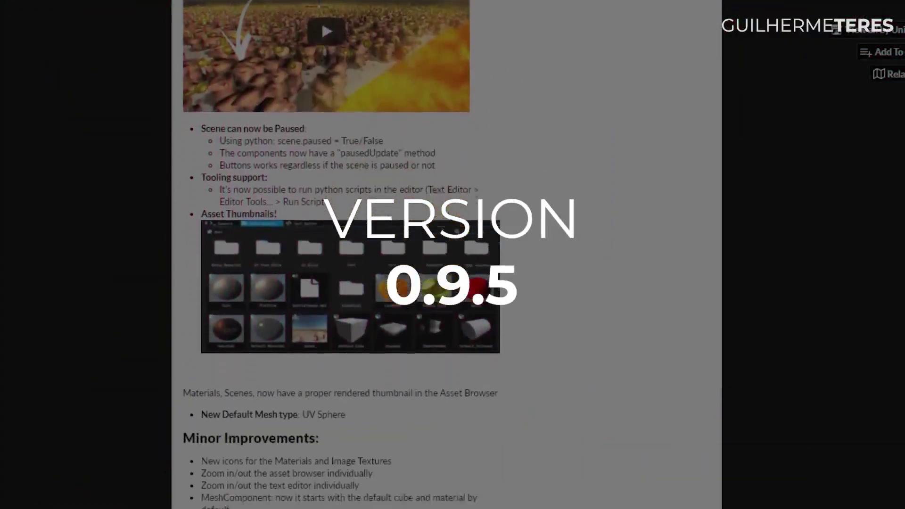
scroll(336, 255, down, 5)
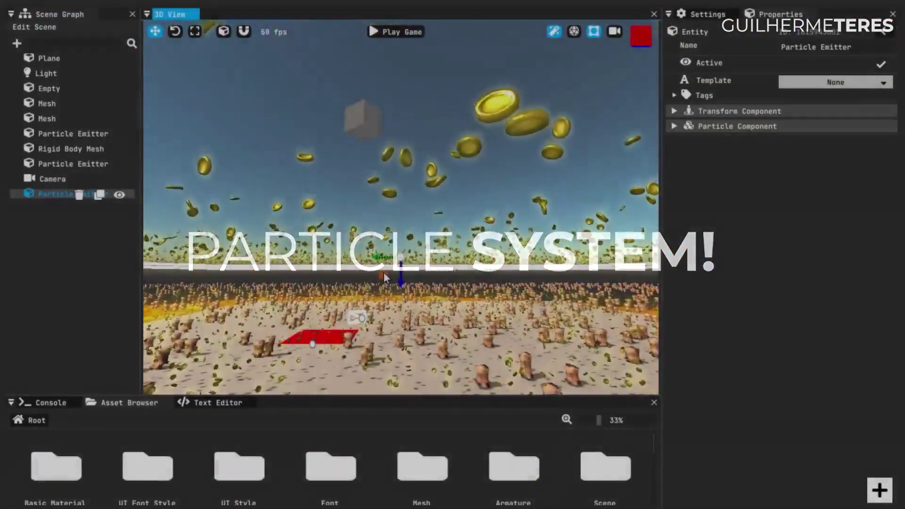
Move the last particle emitter higher above the ground and restart its particles with a spawn area of 0, 0, 0.
drag(387, 271, 415, 169)
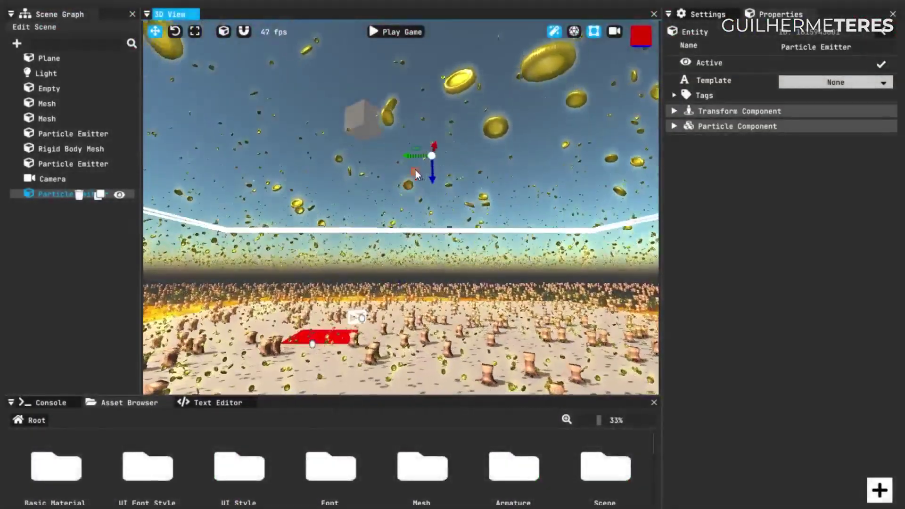
click(741, 126)
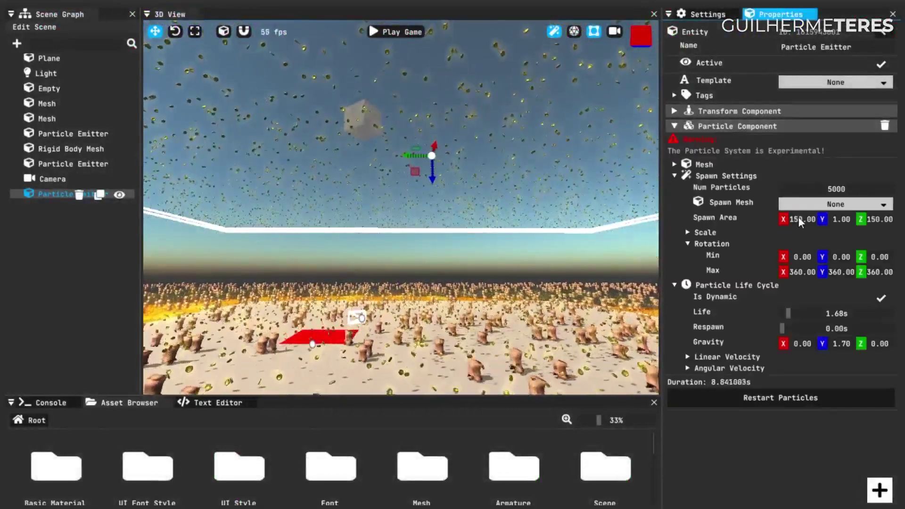
text(0)
key(Tab)
text(0)
key(Tab)
text(0)
key(Return)
click(814, 403)
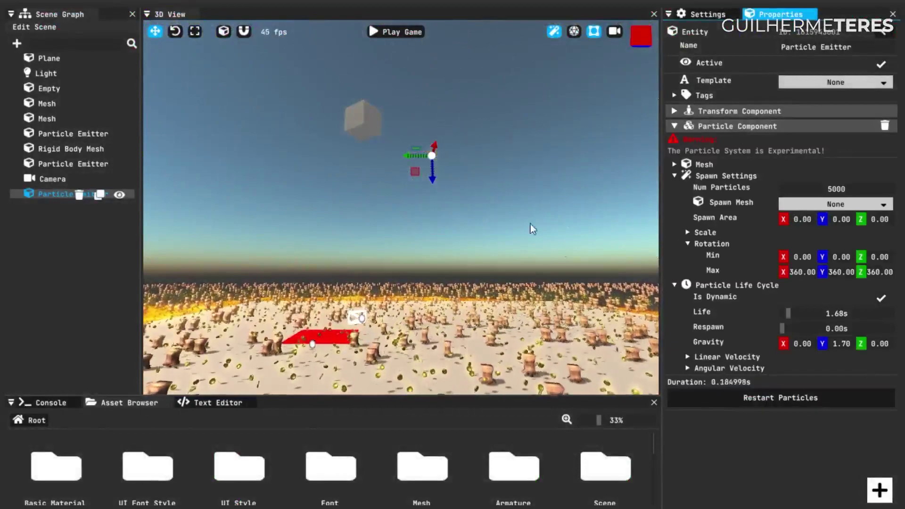
Set the coin emitter's linear velocity to about 8.30 in X and 8.50 in Y.
mouse_move(454, 208)
right_down()
mouse_move(490, 184)
mouse_move(457, 292)
mouse_move(453, 226)
right_up()
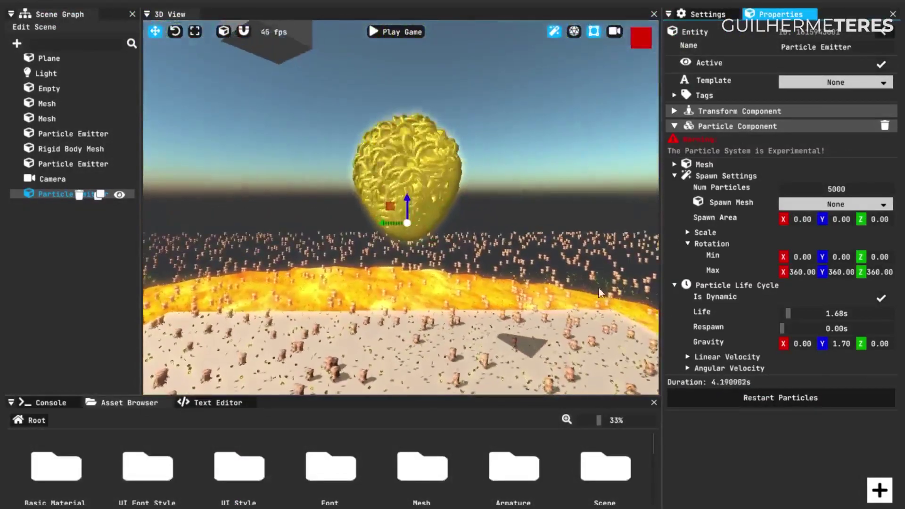
click(729, 357)
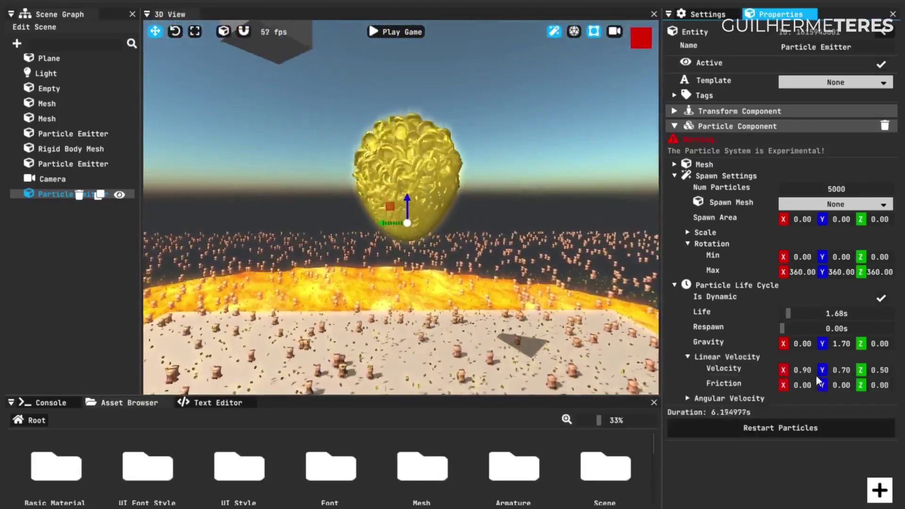
drag(813, 369, 837, 371)
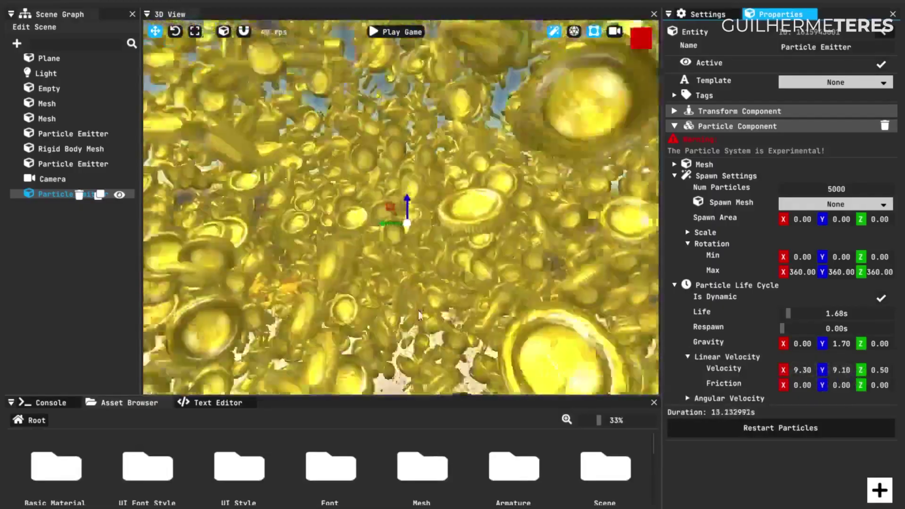
mouse_move(418, 315)
right_down()
mouse_move(514, 358)
mouse_move(439, 347)
mouse_move(410, 325)
mouse_move(425, 321)
right_up()
key(s)
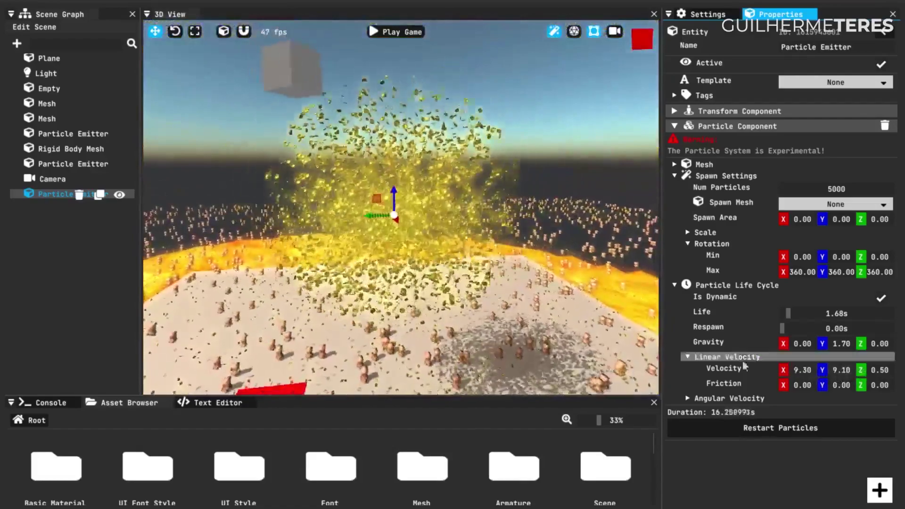
drag(803, 368, 834, 368)
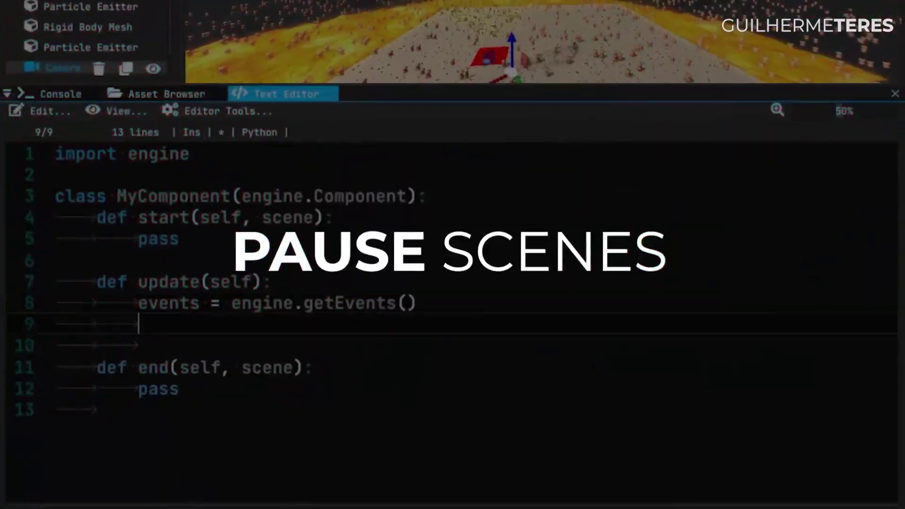
In MyComponent, pause the current scene in update and add a pausedUpdate method that prints "This is running with the game paused!".
text(= engine.getCurrentScene()
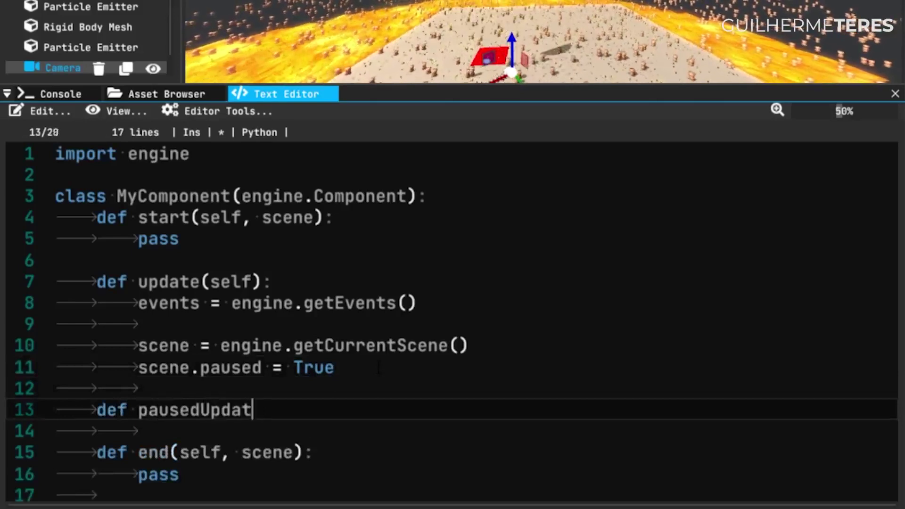
text(:)
key(Return)
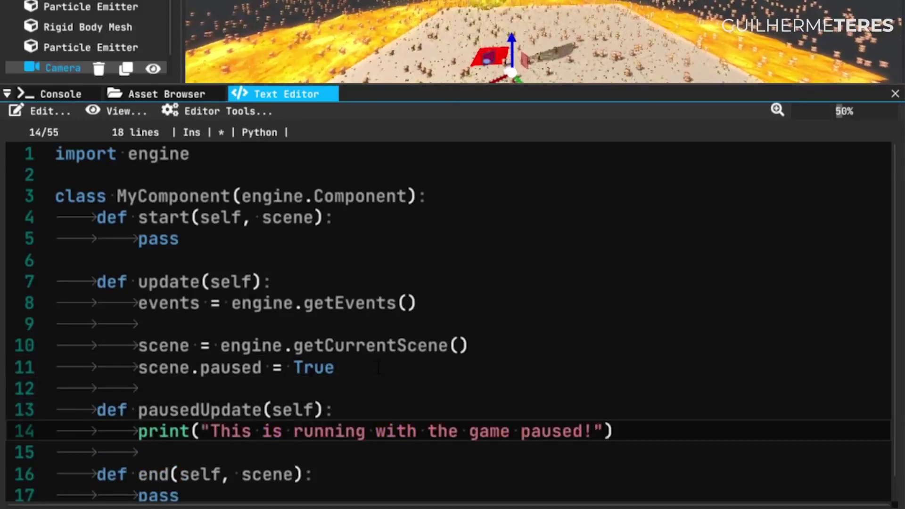
scroll(379, 368, down, 1)
drag(616, 407, 90, 385)
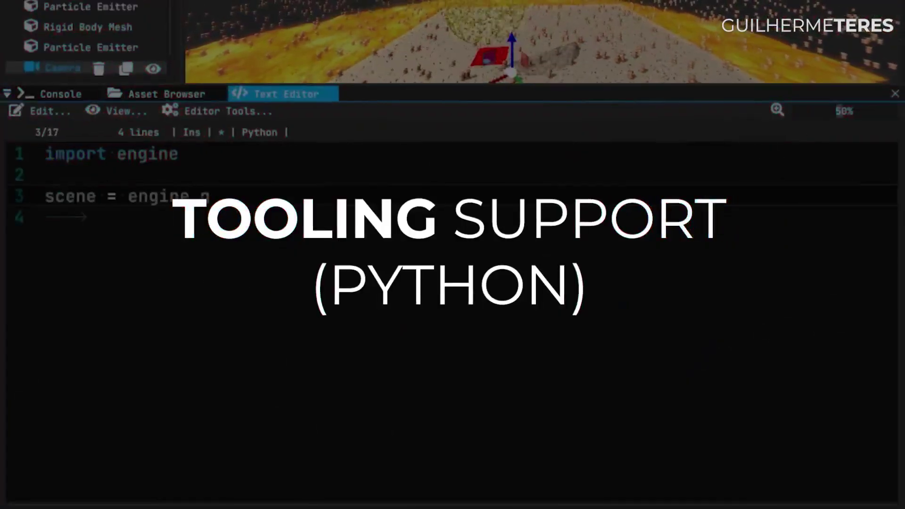
Finish a script that gets the current scene and its sun and prints "This is a tool! (trust me)", and run it in the editor.
text(etCurrentScene()
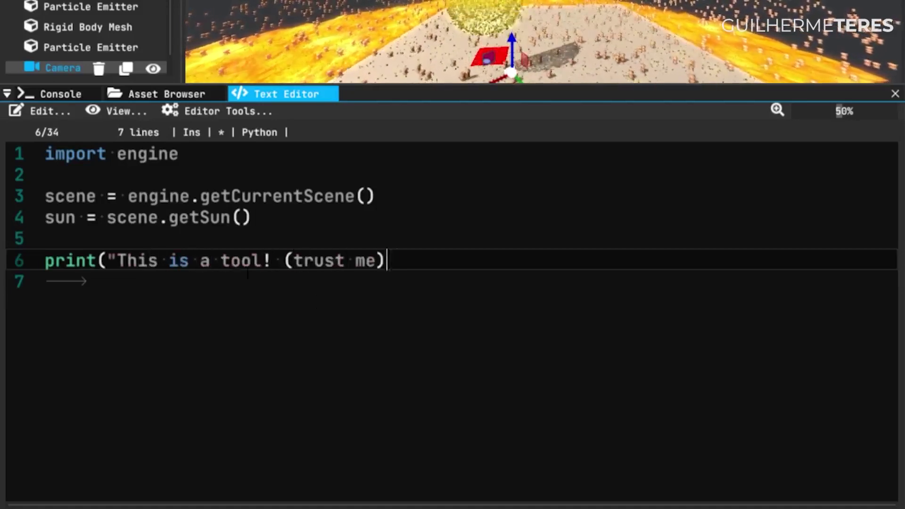
click(198, 111)
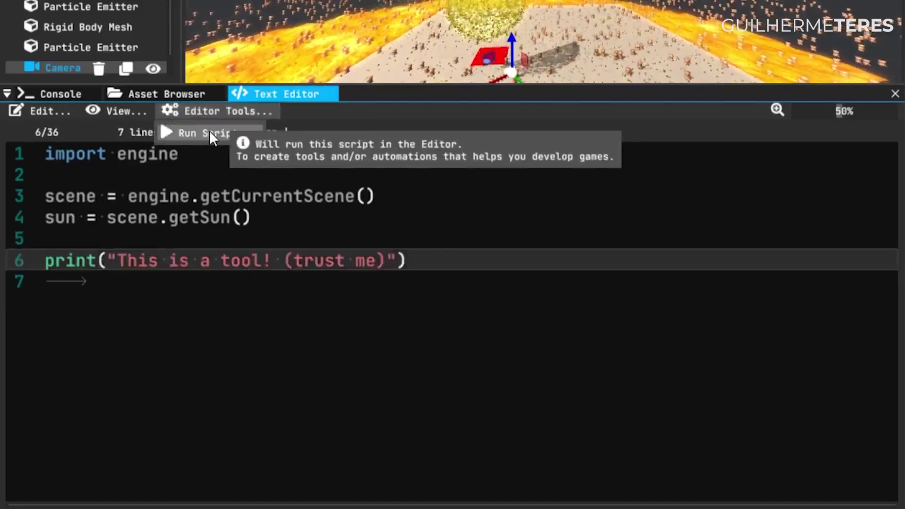
click(209, 131)
click(193, 163)
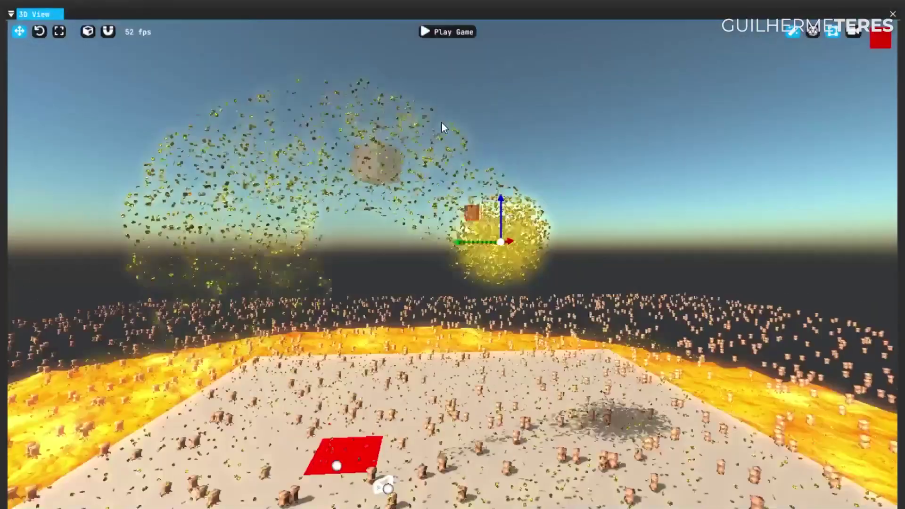
Move the coin emitter across the scene to the other side of the floating cube in the maximized 3D view.
drag(474, 211, 246, 195)
key(ctrl+space)
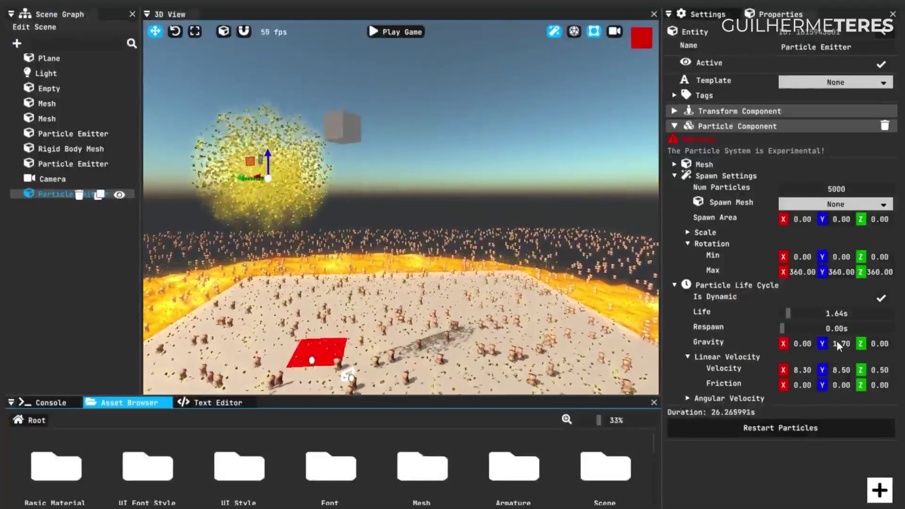
Set the coin emitter's gravity to -10.90 in Y and move the emitter through the scene in the maximized 3D view.
drag(836, 343, 731, 346)
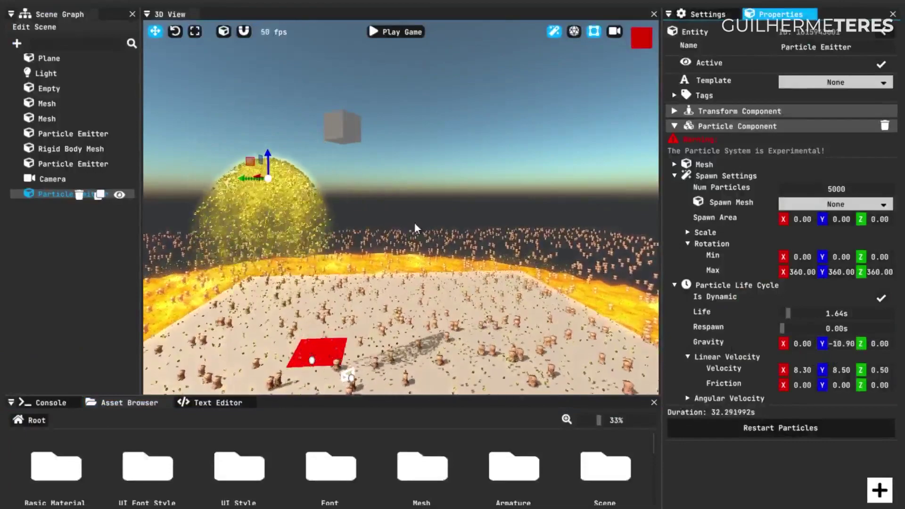
key(ctrl+space)
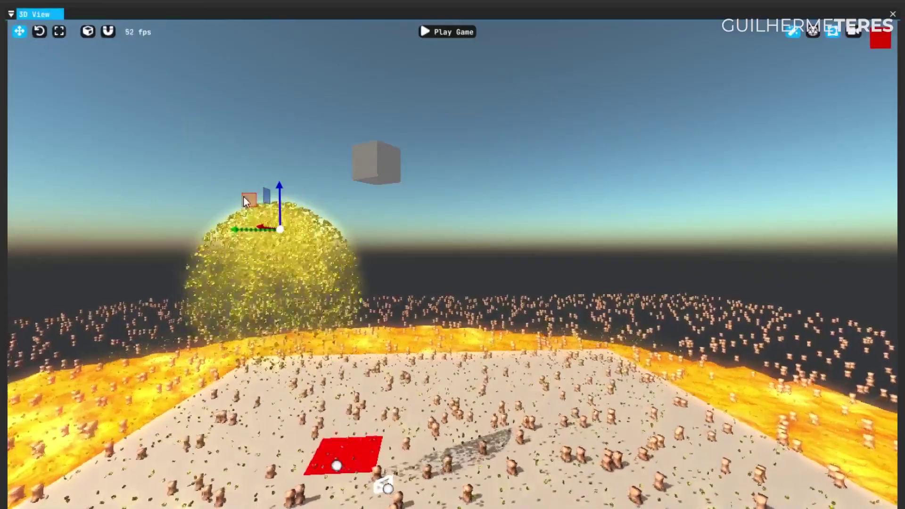
drag(247, 199, 312, 249)
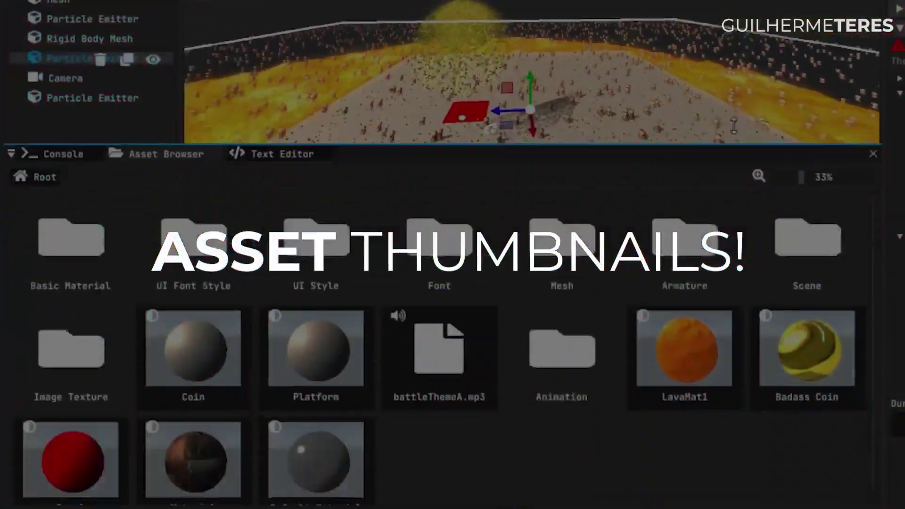
Enlarge the asset browser and zoom its thumbnails to 54% to inspect the material previews.
drag(735, 127, 734, 75)
click(786, 116)
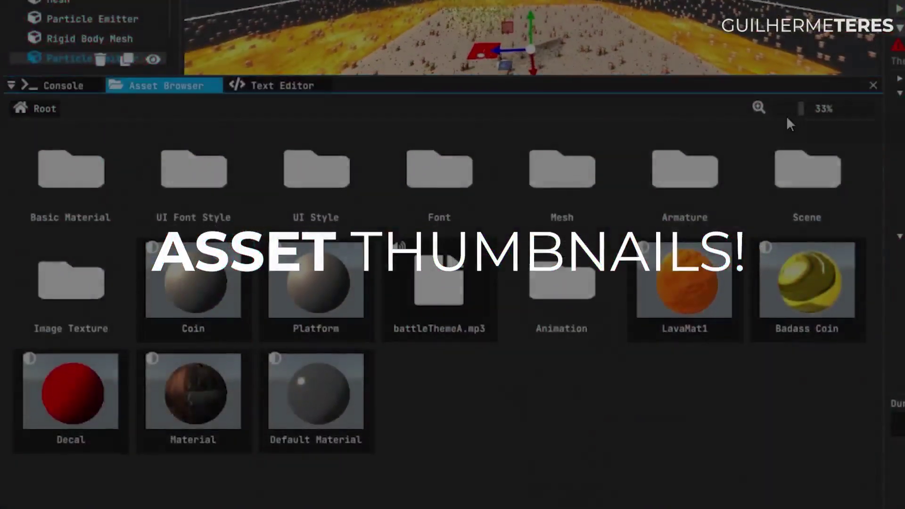
drag(800, 108, 827, 111)
scroll(710, 306, down, 3)
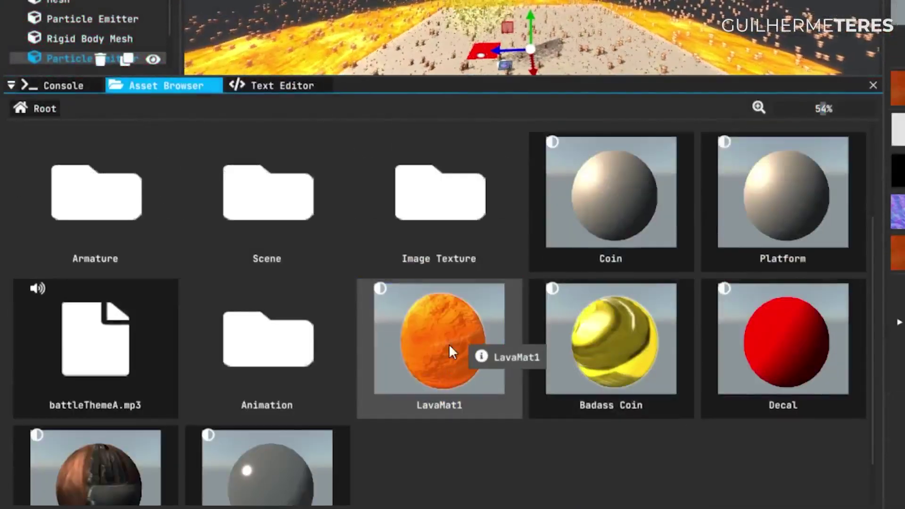
Dissolve the Image Texture and Scene folders so their assets move into the root folder.
right_click(684, 275)
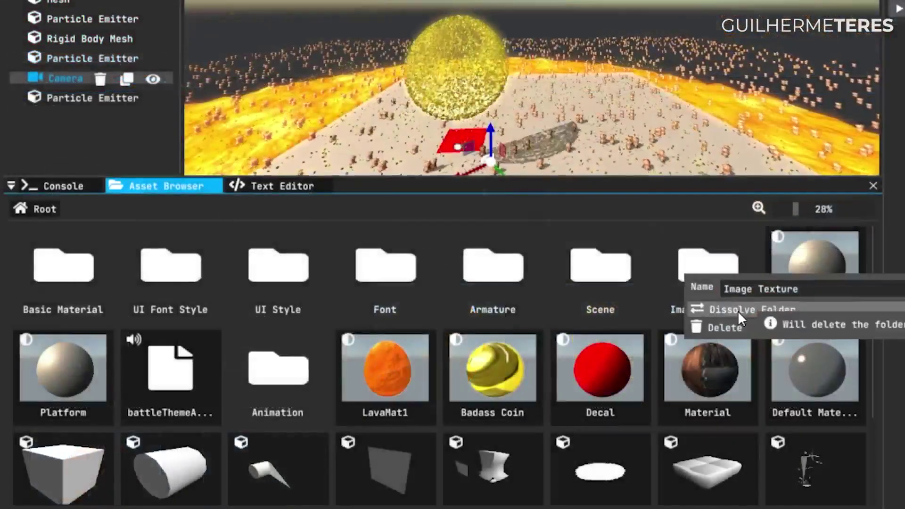
click(735, 310)
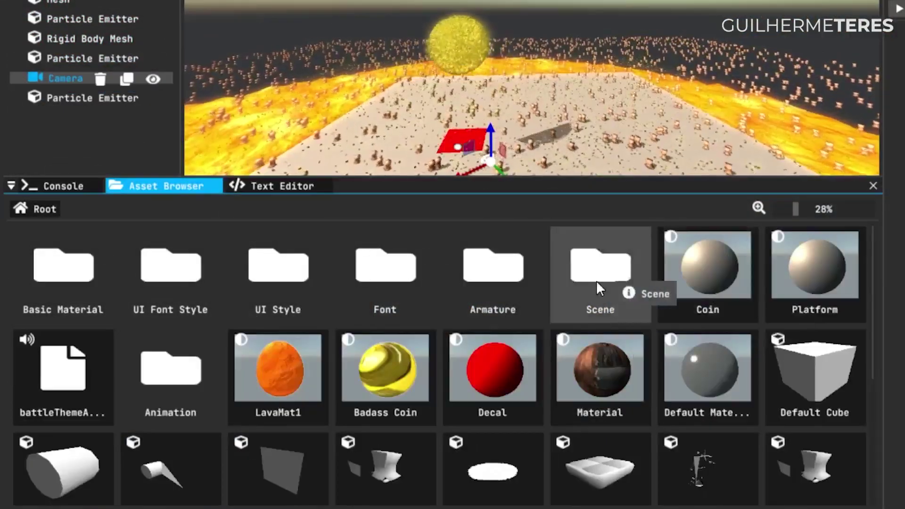
right_click(596, 280)
click(649, 314)
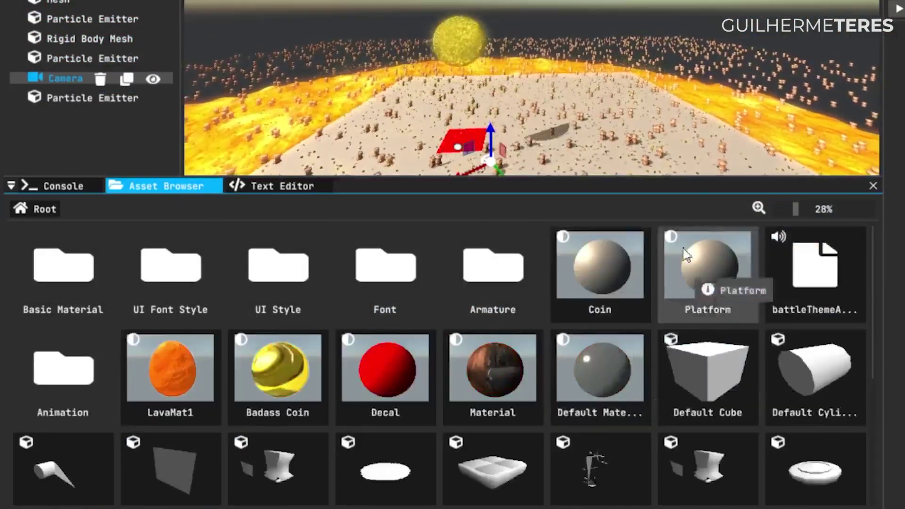
Extend the asset browser further, increase its thumbnail size and look through the material and mesh previews.
drag(713, 176, 708, 2)
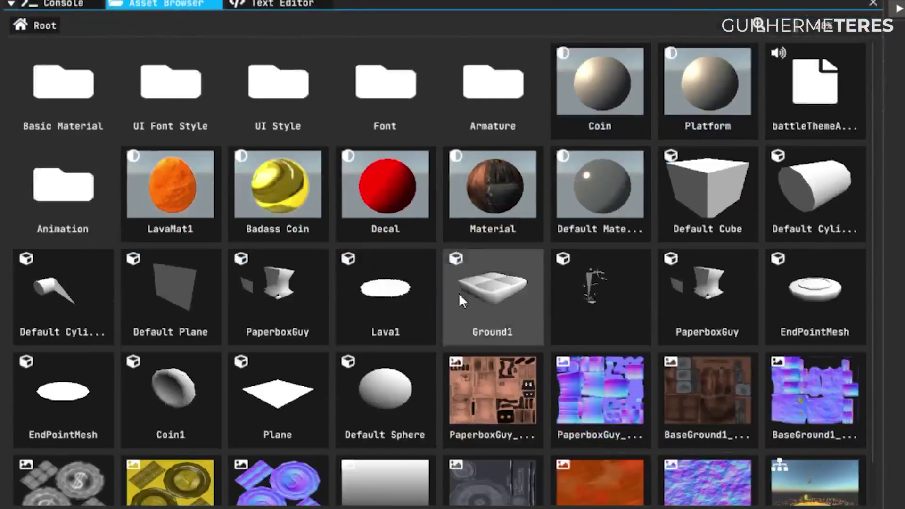
drag(795, 25, 827, 35)
scroll(688, 372, down, 5)
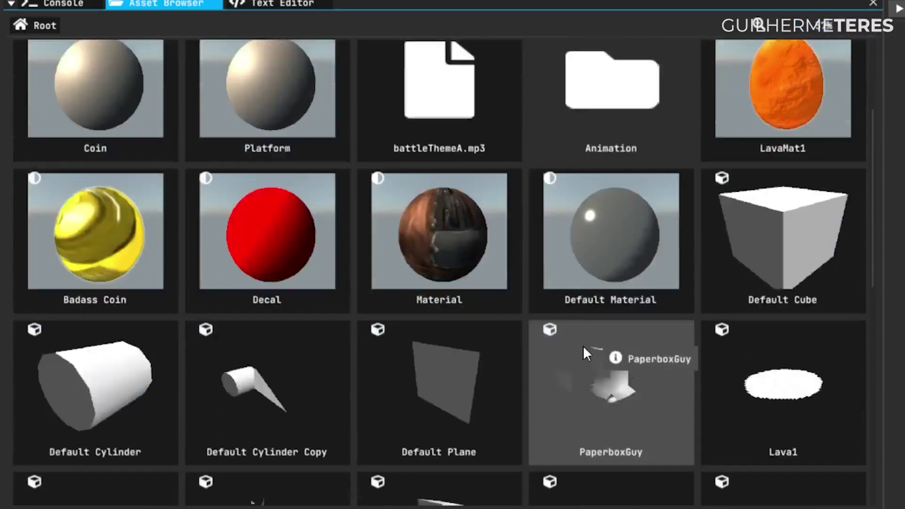
scroll(645, 282, down, 5)
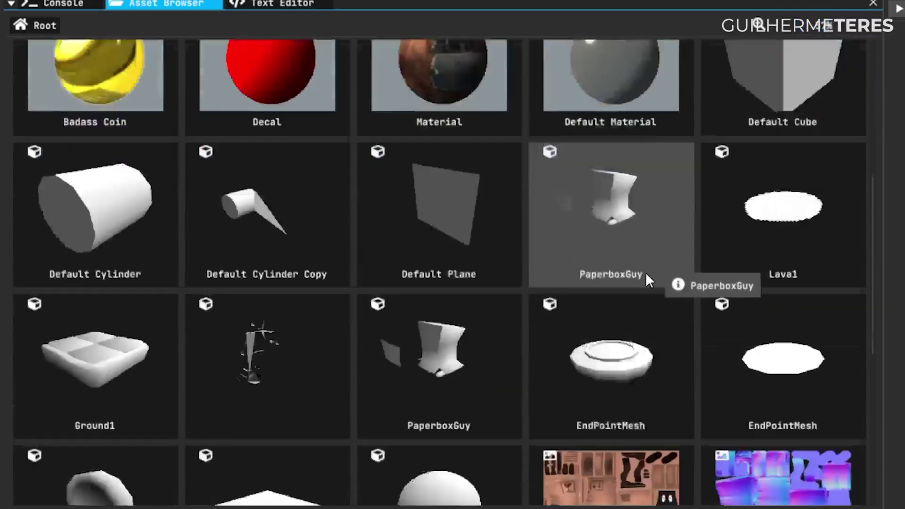
Look through the remaining mesh, texture and scene thumbnails in the asset browser.
scroll(627, 348, down, 6)
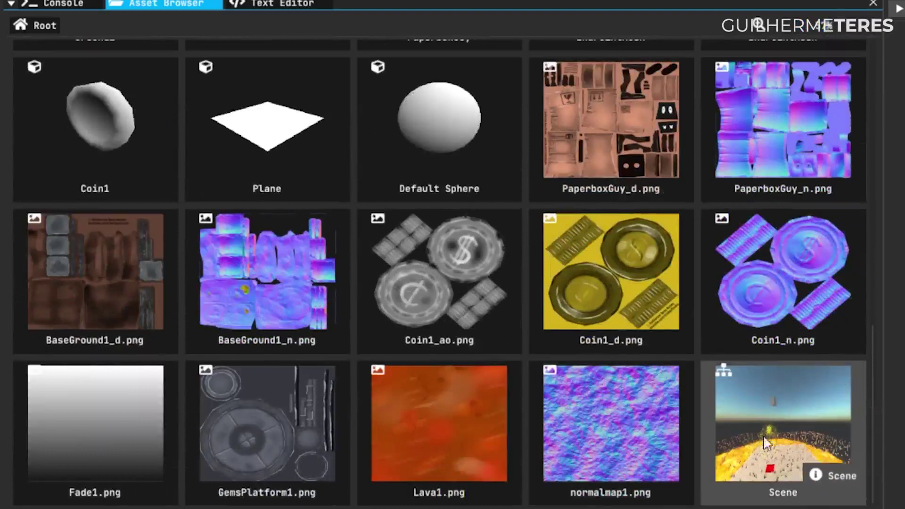
scroll(551, 386, up, 15)
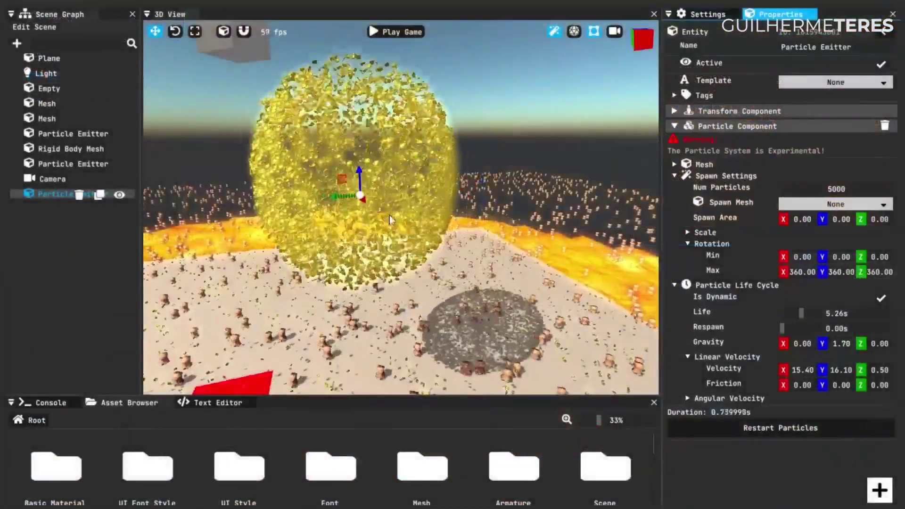
Inspect the coin particles from several camera positions and shift the coin emitter slightly within the scene.
right_drag(380, 224, 359, 175)
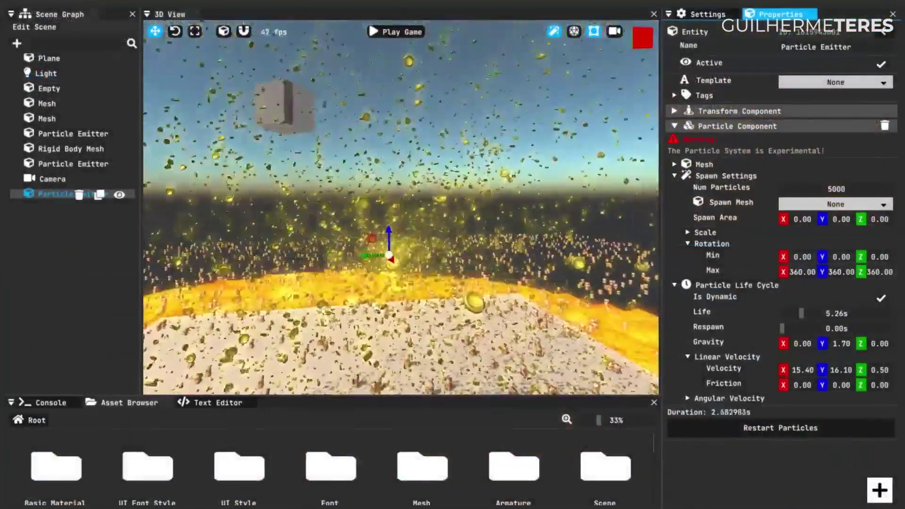
key(w)
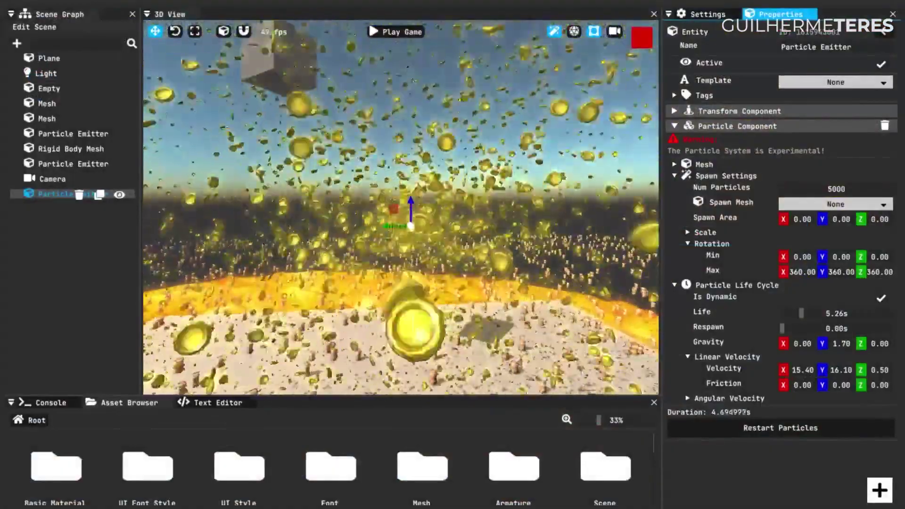
key(s)
right_drag(402, 208, 400, 226)
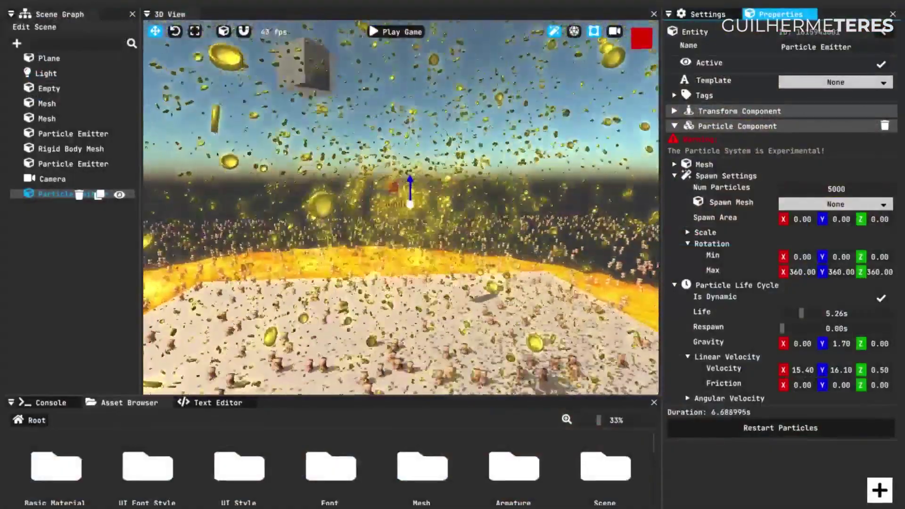
right_drag(370, 186, 403, 207)
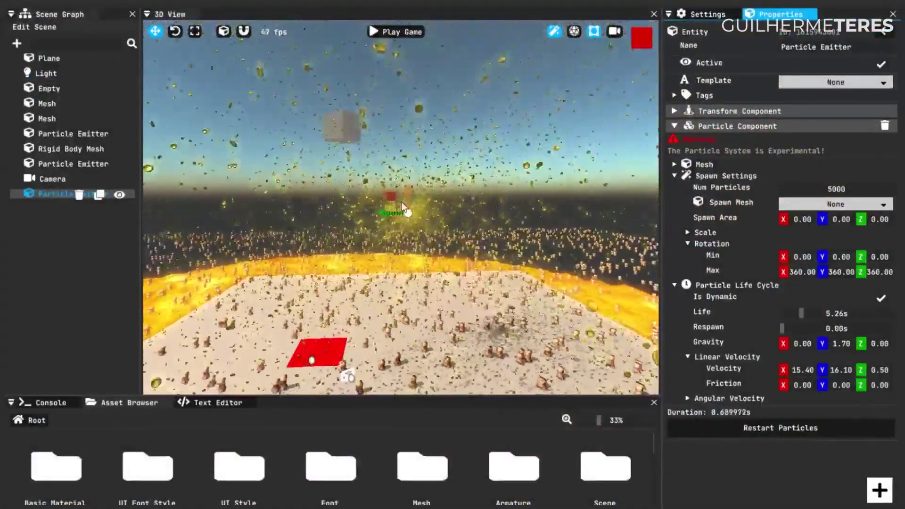
drag(391, 197, 366, 183)
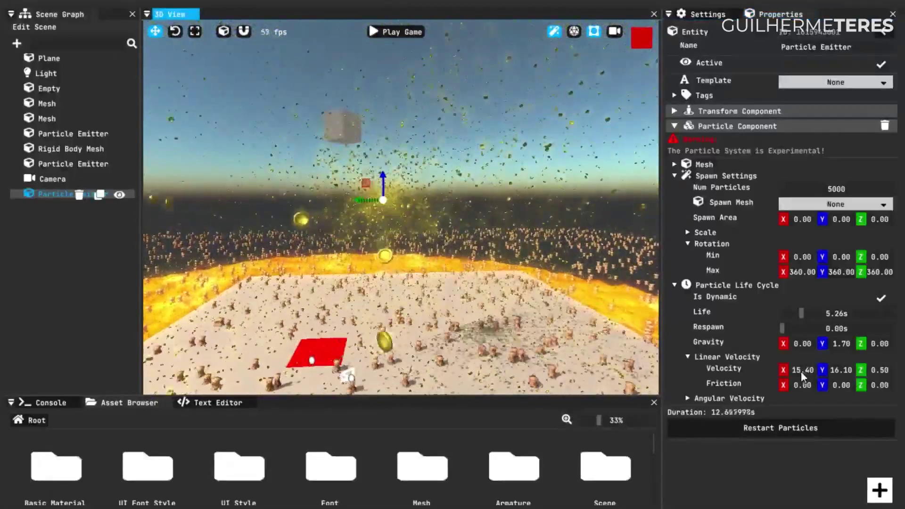
Set the coin emitter's linear velocity to 8.30 in X and 8.50 in Y and its life to 1.64 s, restarting the particles.
drag(801, 372, 752, 381)
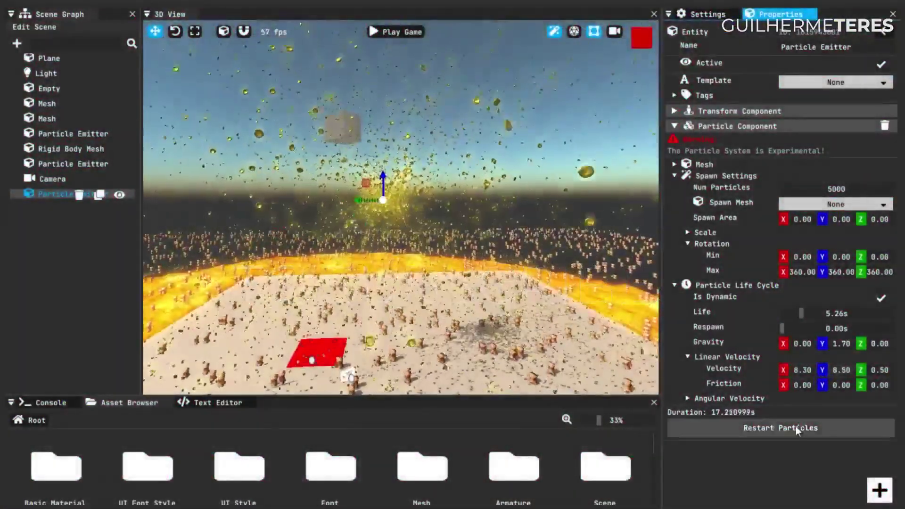
click(797, 427)
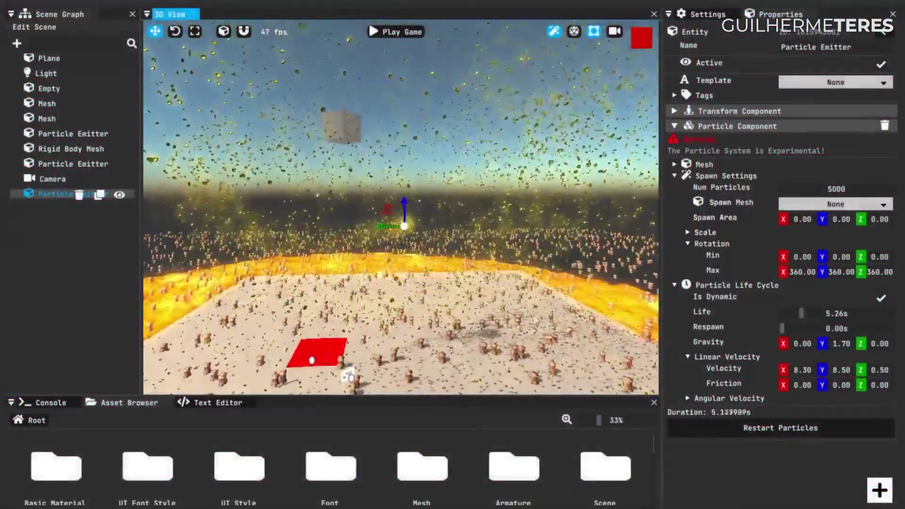
drag(801, 315, 789, 314)
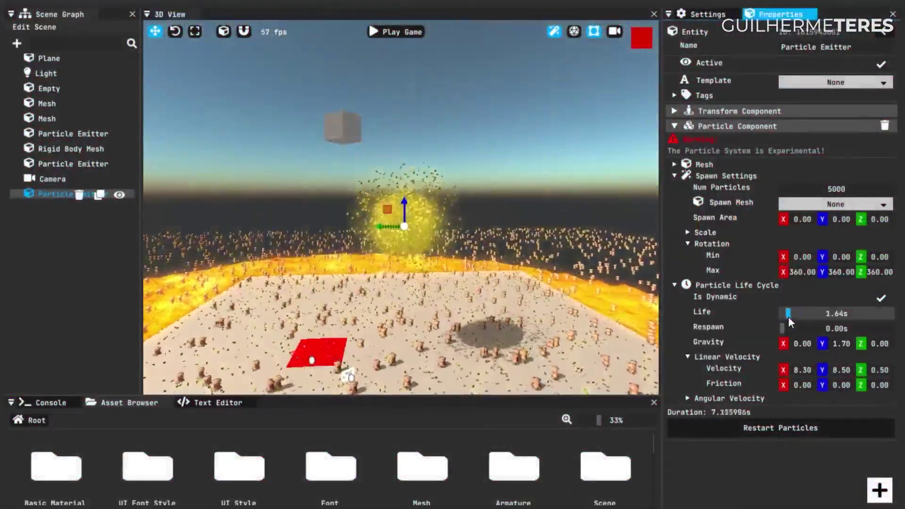
click(781, 430)
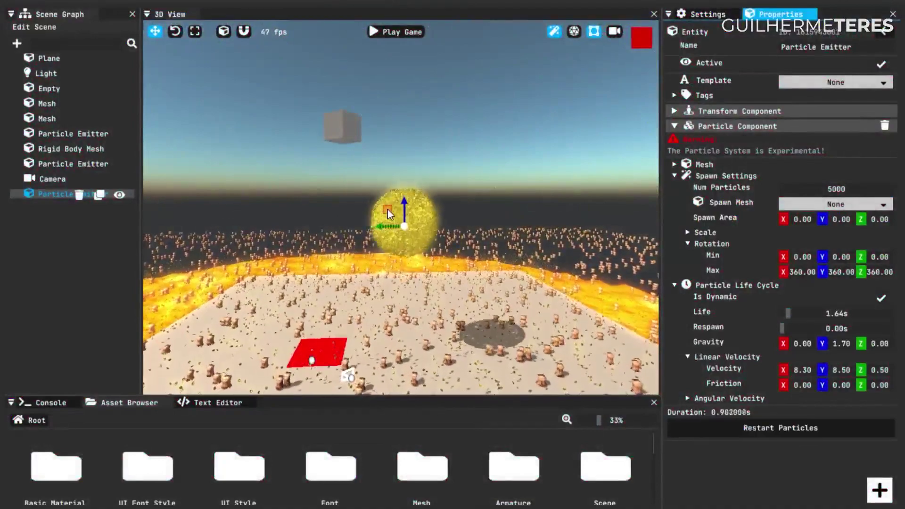
Sweep the coin emitter through the air above the ground so its particles form a trail.
drag(388, 210, 406, 101)
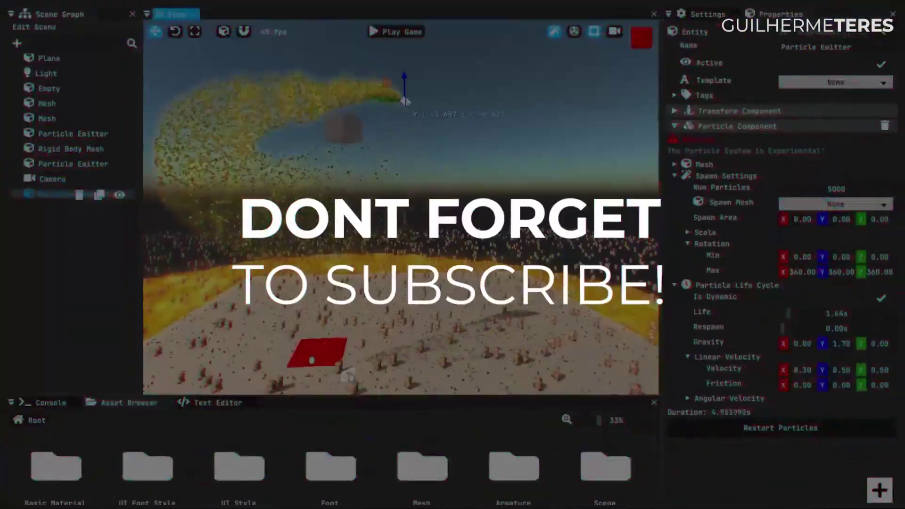
drag(398, 177, 522, 213)
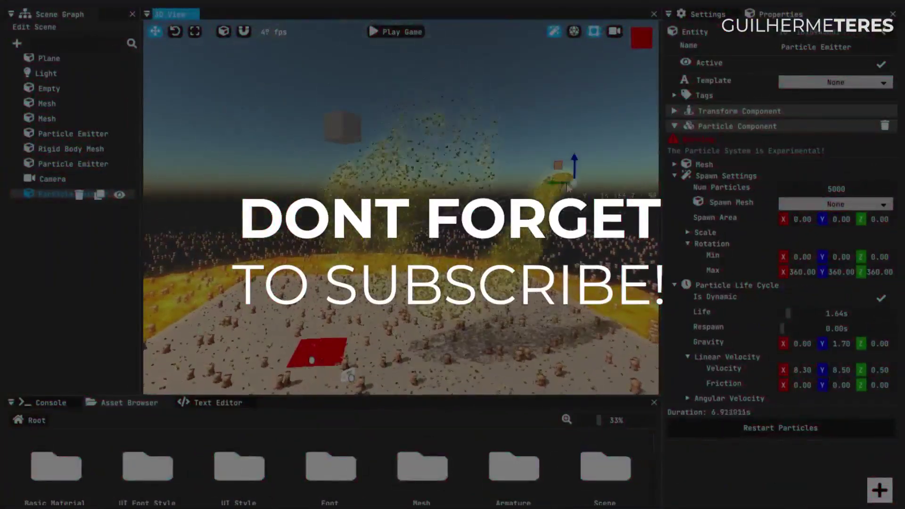